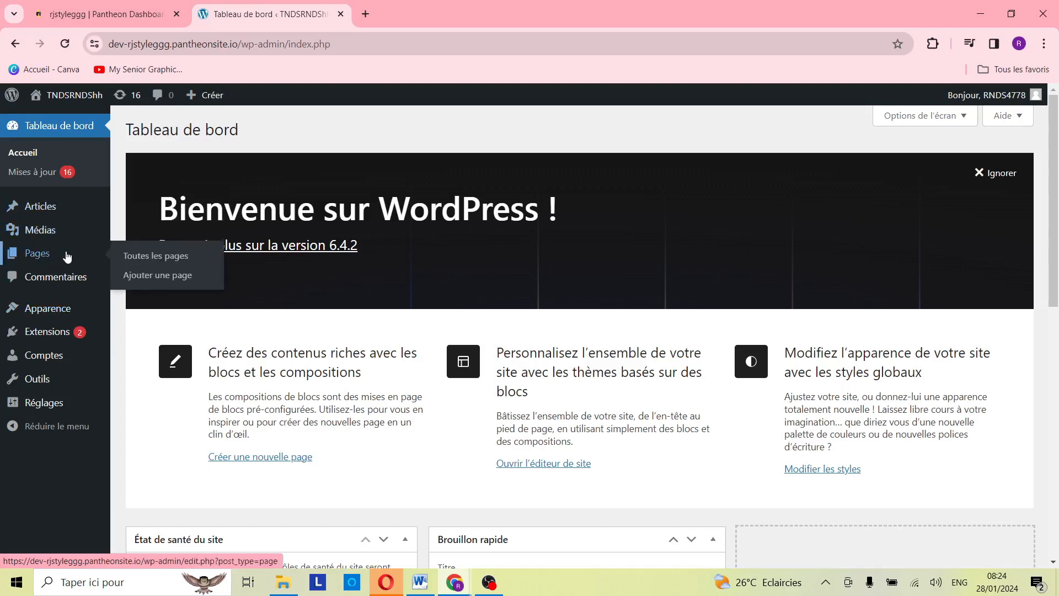
mouse_move(50, 320)
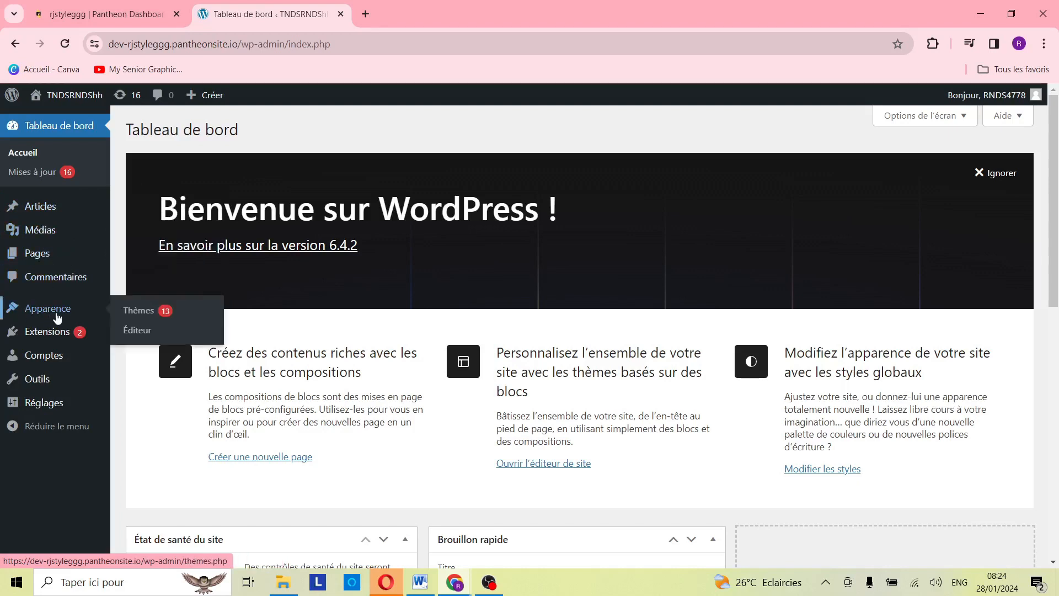
mouse_move(64, 341)
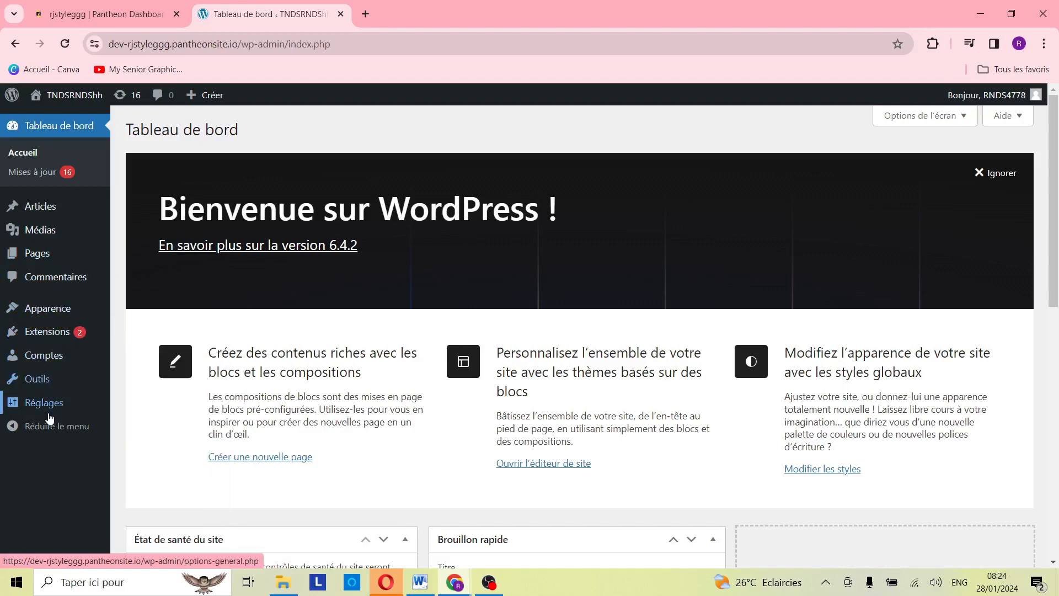
scroll(154, 219, down, 10)
scroll(173, 252, up, 10)
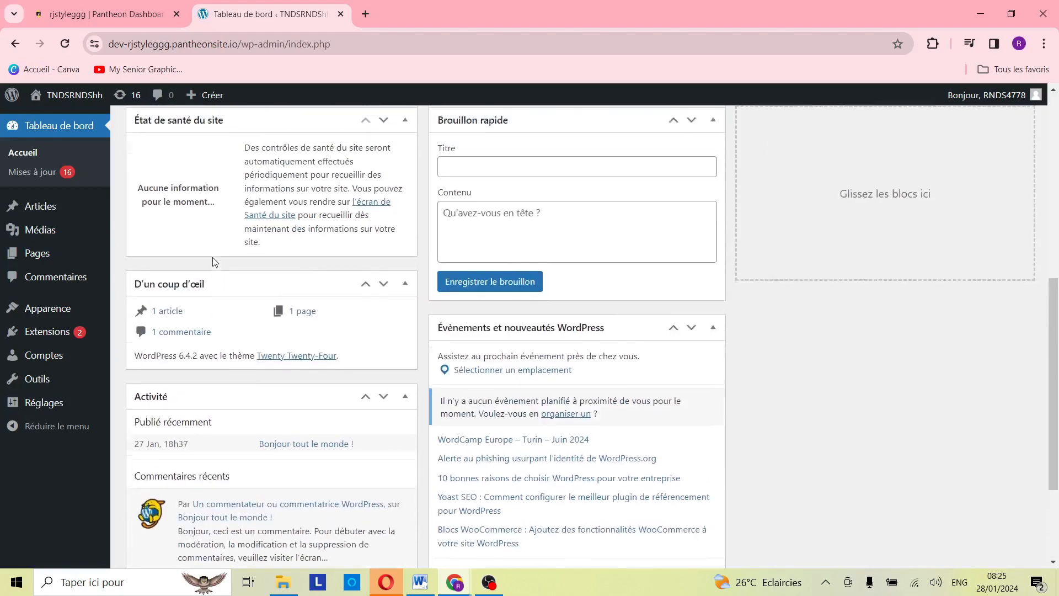
scroll(213, 257, up, 1)
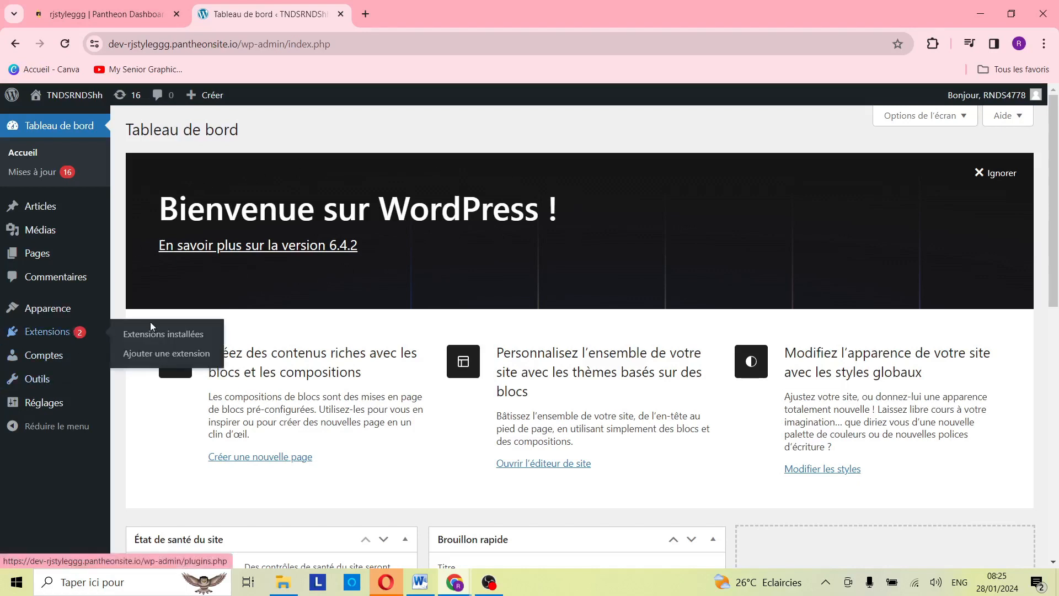
Step: Open the page for adding new plugins and look through the featured plugins
click(163, 355)
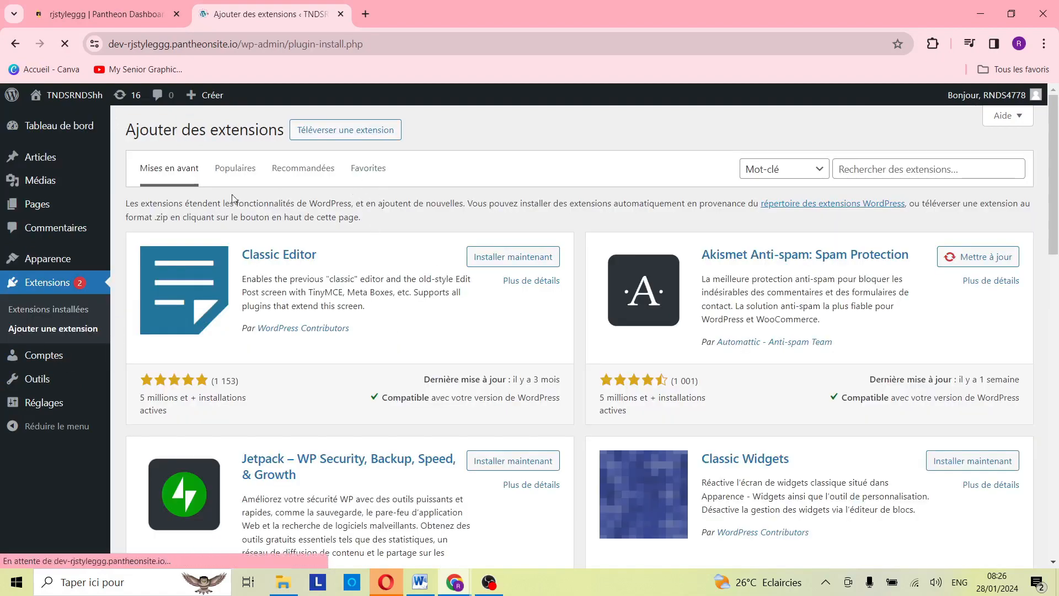
scroll(529, 383, down, 8)
scroll(530, 380, down, 4)
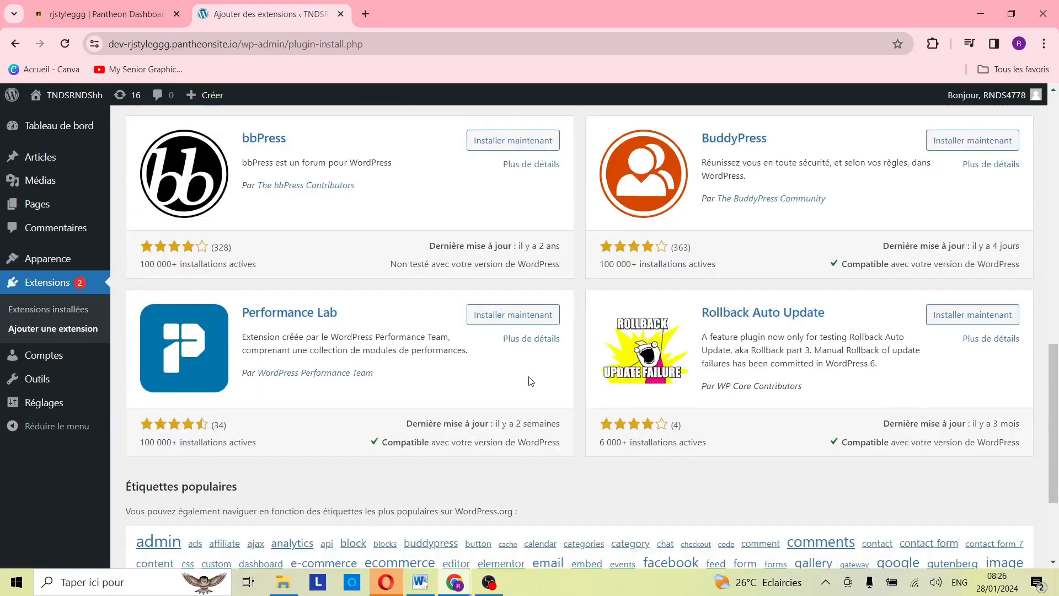
scroll(537, 378, up, 12)
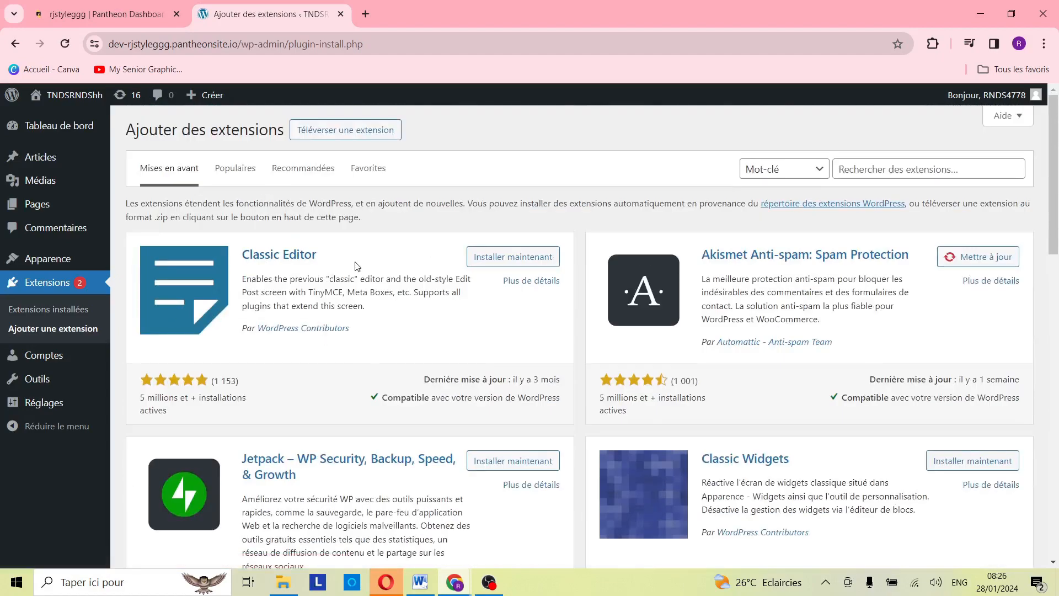
scroll(409, 385, down, 5)
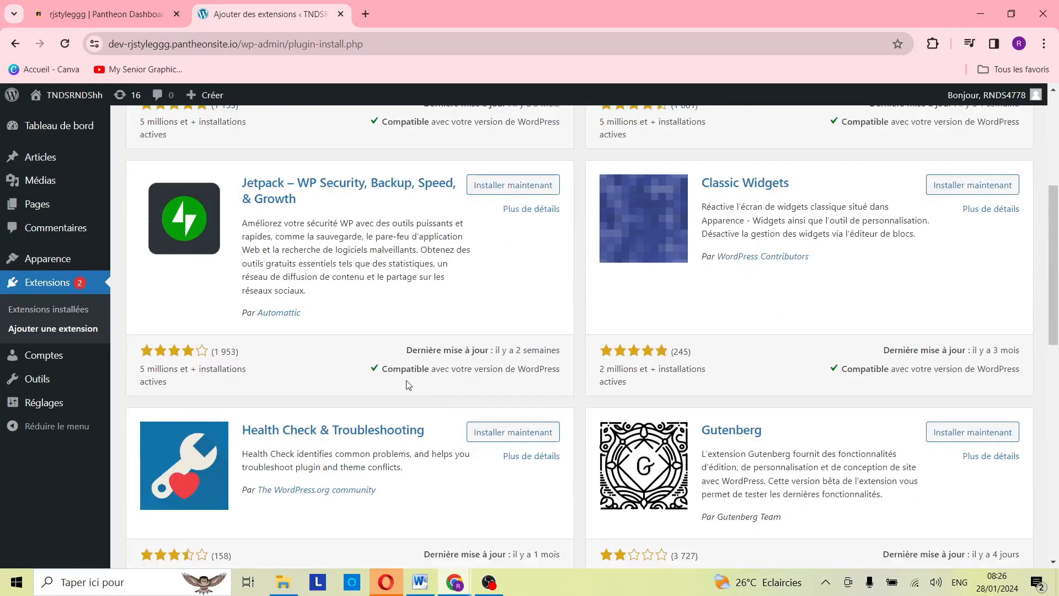
scroll(623, 321, up, 5)
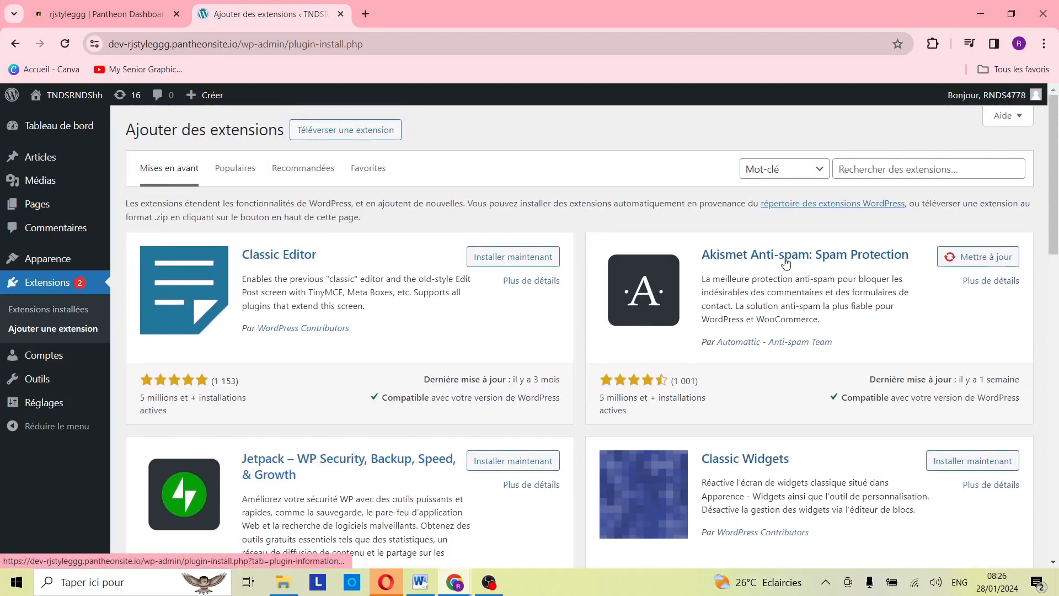
scroll(797, 268, down, 4)
scroll(773, 270, up, 4)
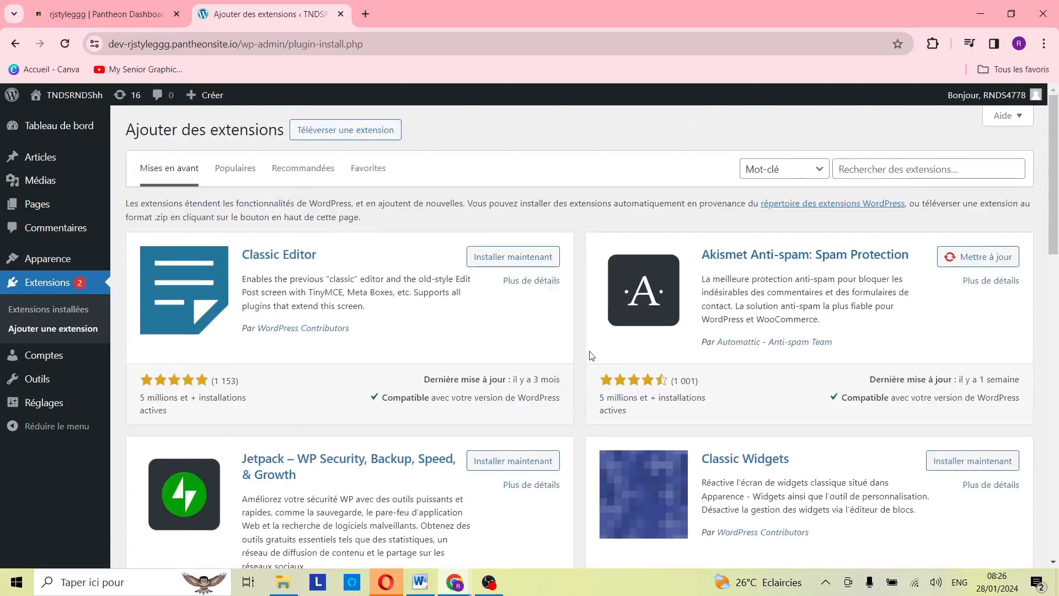
scroll(591, 354, down, 4)
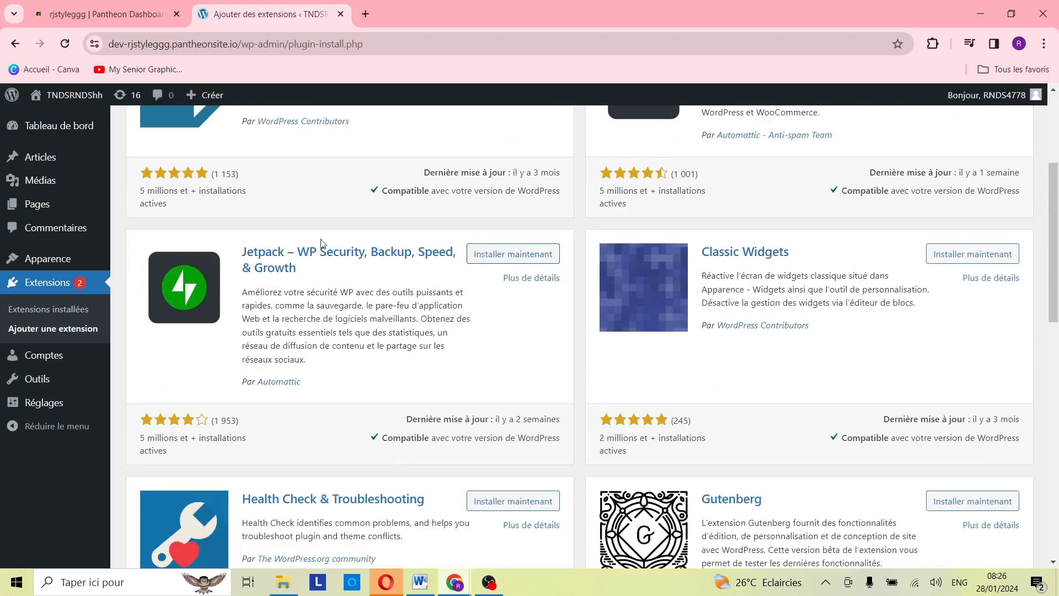
scroll(761, 388, down, 5)
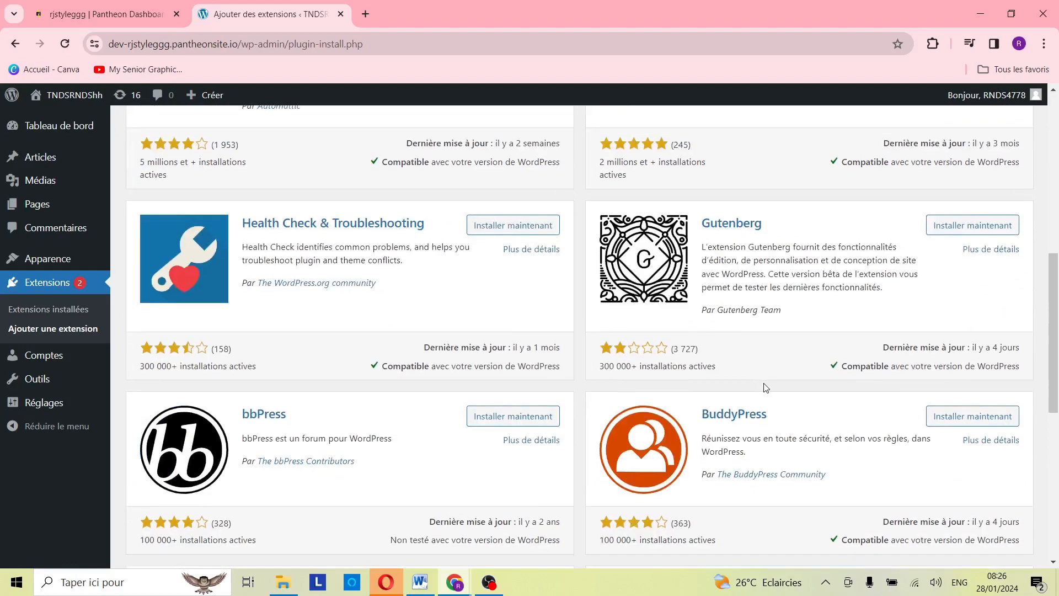
scroll(766, 381, up, 9)
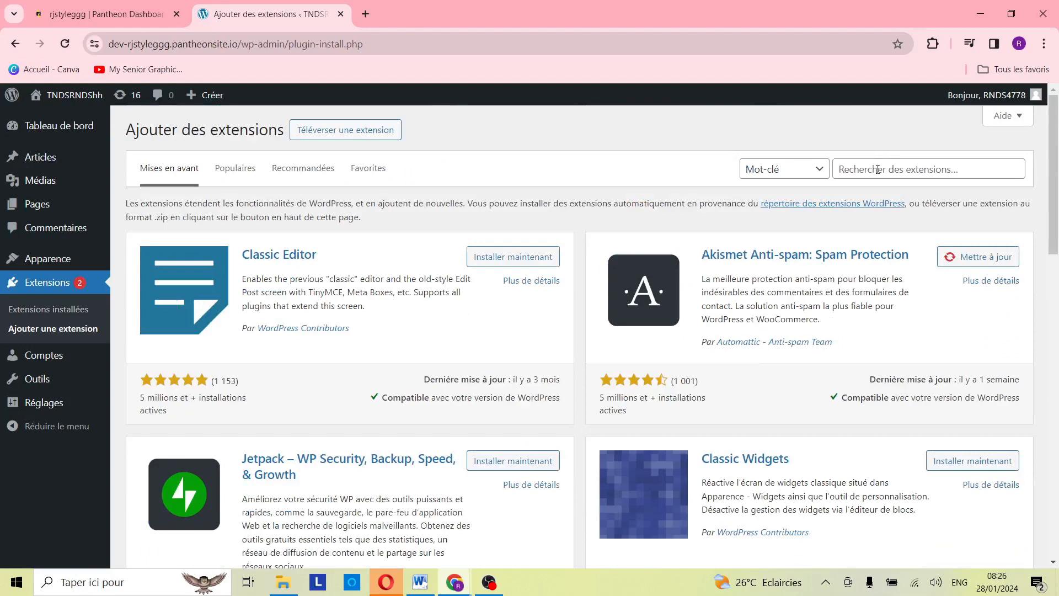
Step: Search the plugin directory for "payment" and look through the payment plugins it offers
click(878, 169)
text(payment)
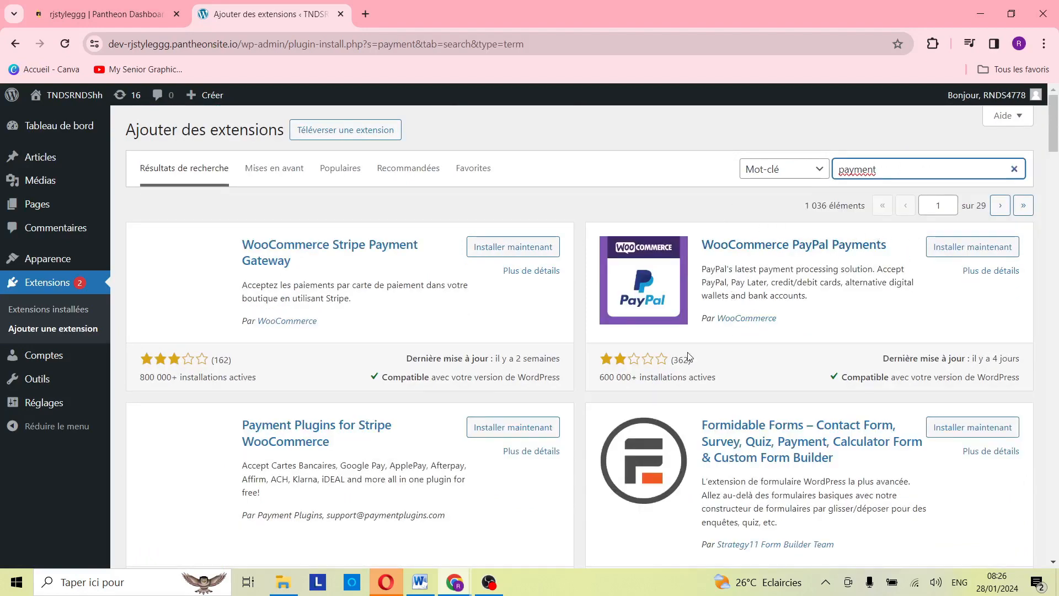
scroll(747, 331, down, 3)
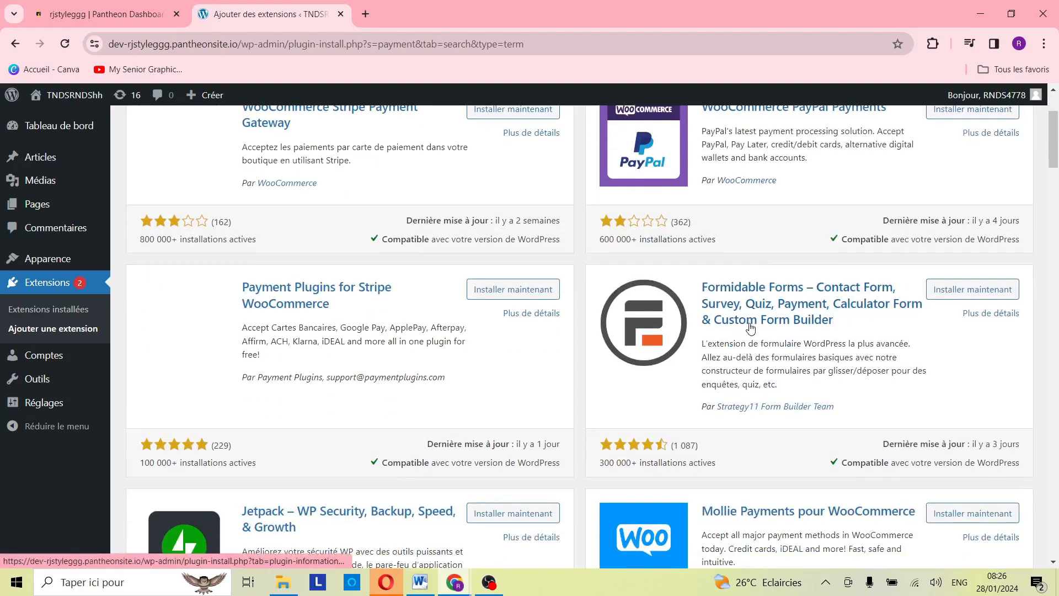
scroll(747, 331, up, 3)
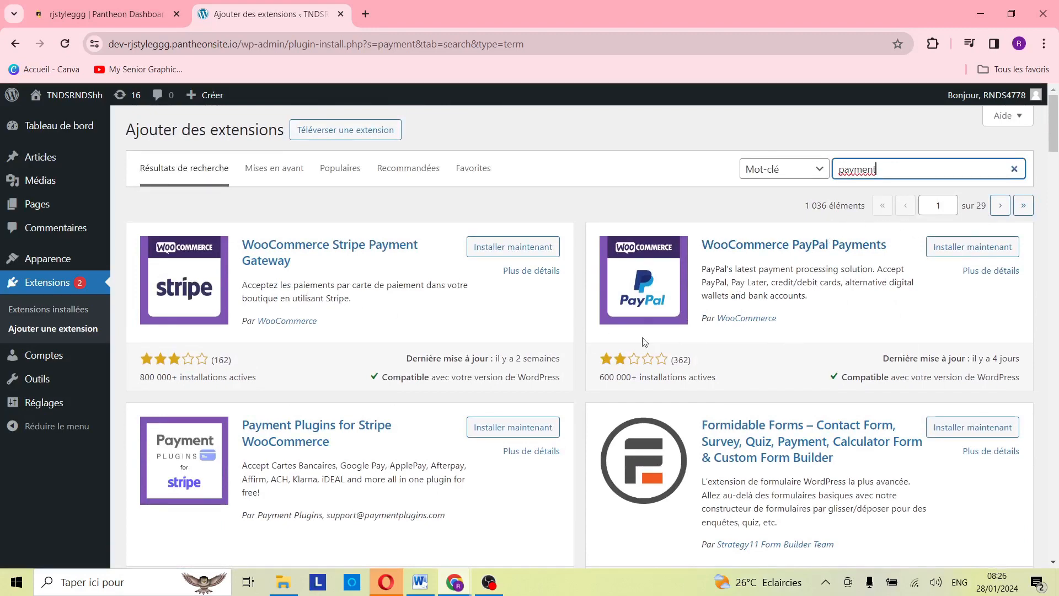
scroll(643, 342, down, 3)
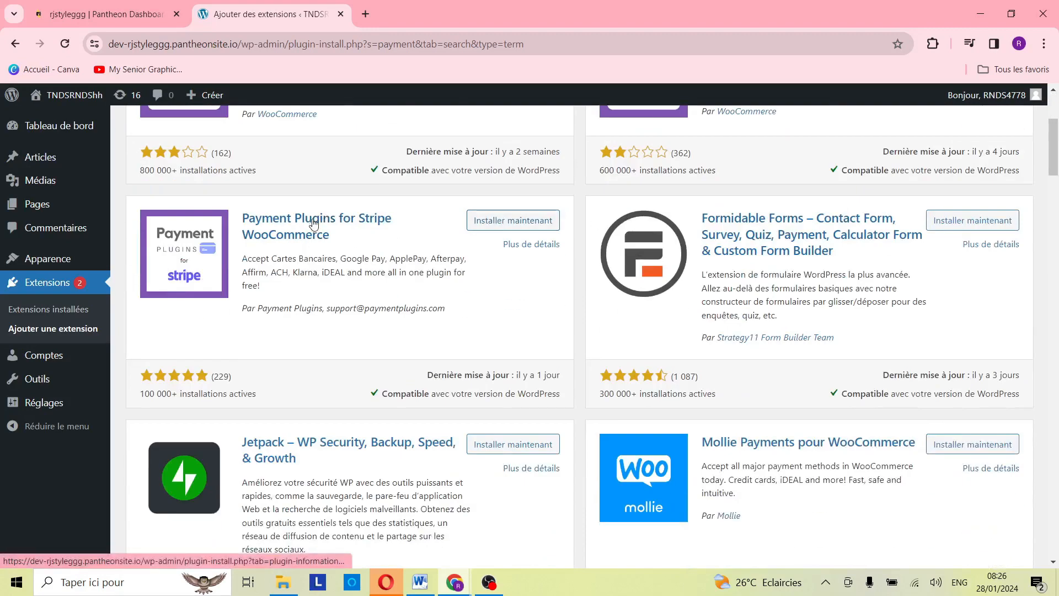
scroll(734, 267, down, 4)
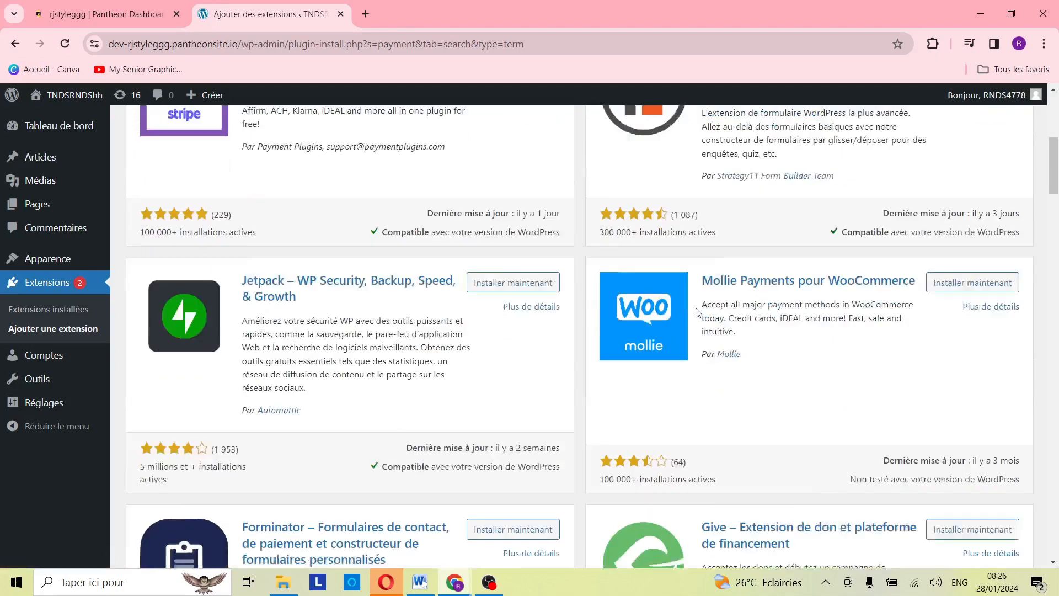
scroll(702, 308, up, 1)
scroll(702, 311, up, 5)
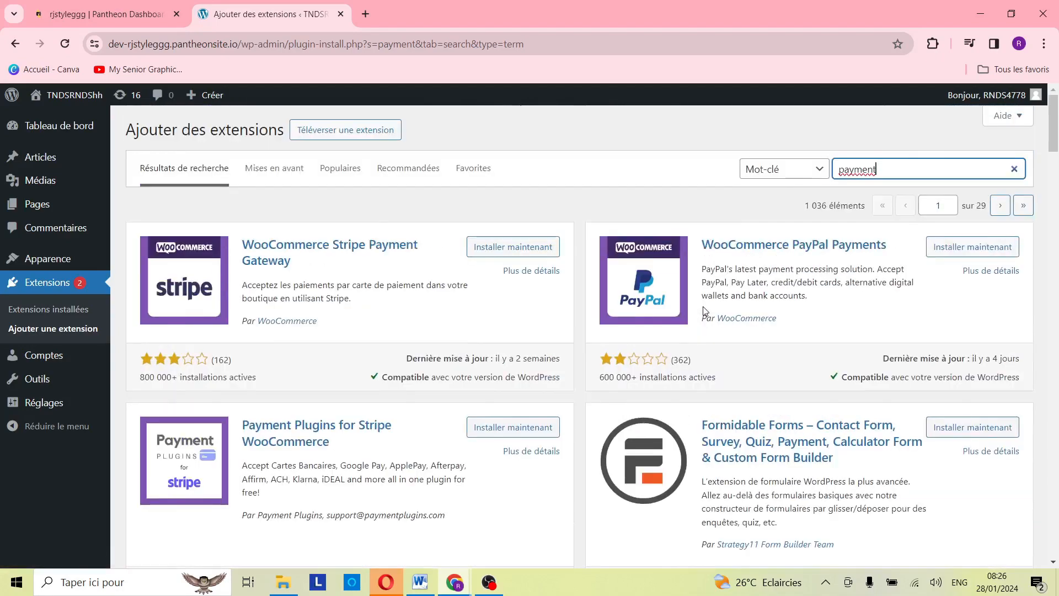
scroll(703, 311, down, 2)
scroll(711, 307, up, 2)
scroll(407, 370, down, 2)
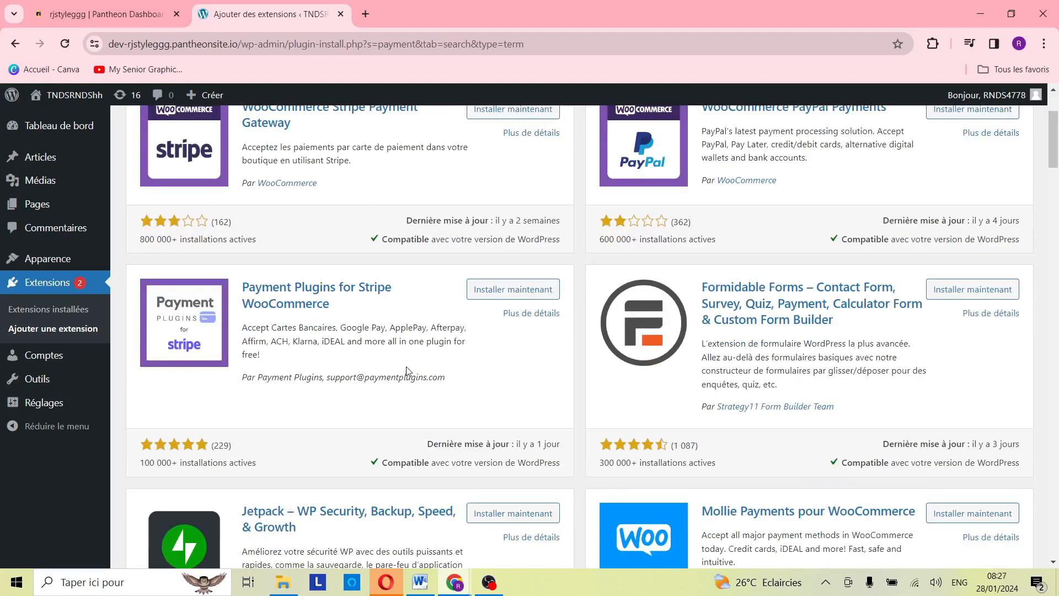
scroll(406, 366, up, 2)
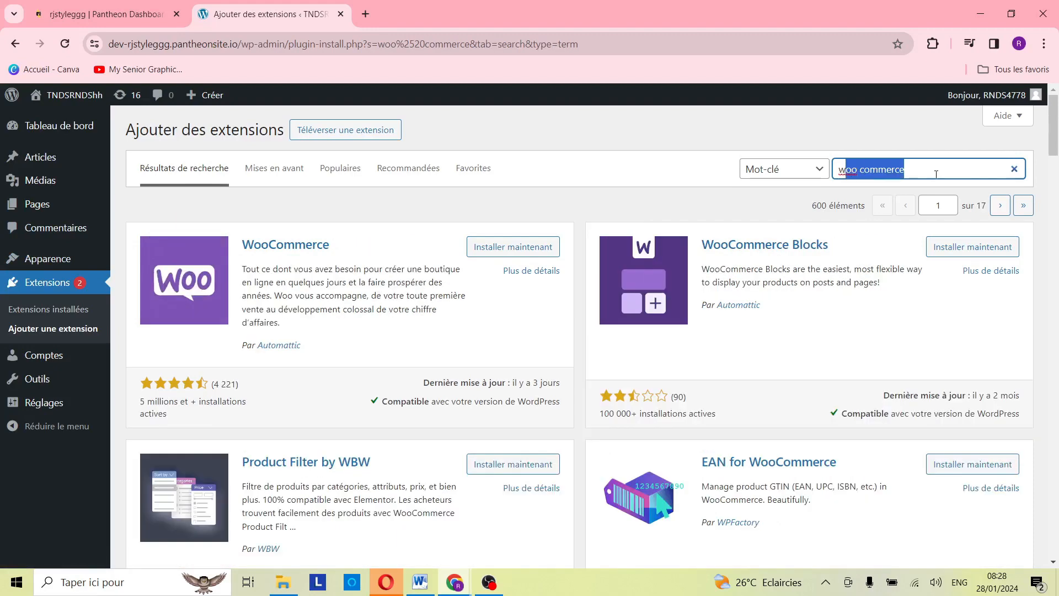
Step: Search the plugins for "woo commerce", and install and activate the WooCommerce plugin
click(936, 175)
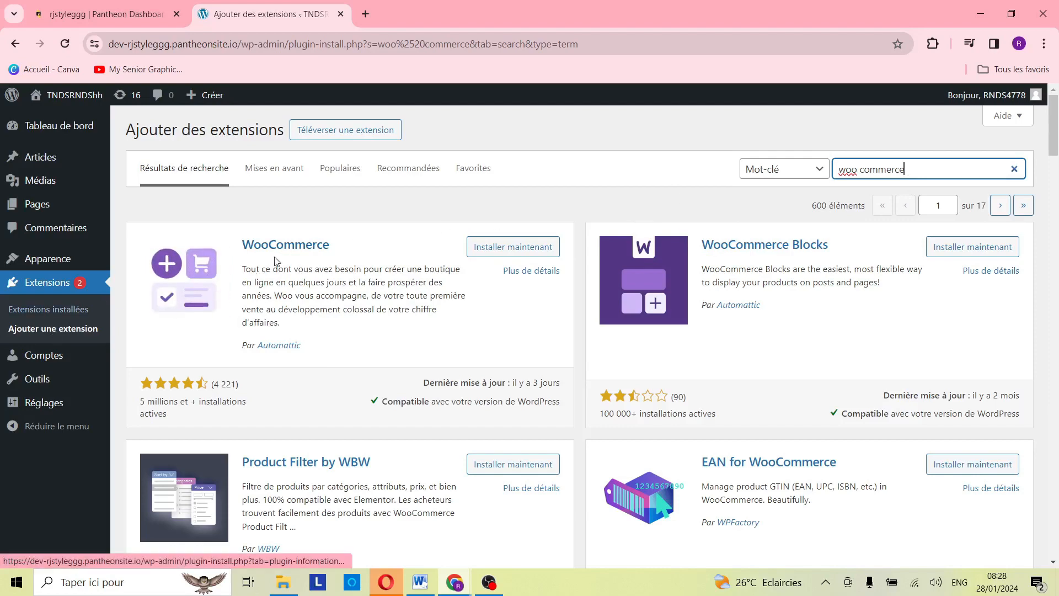
click(303, 245)
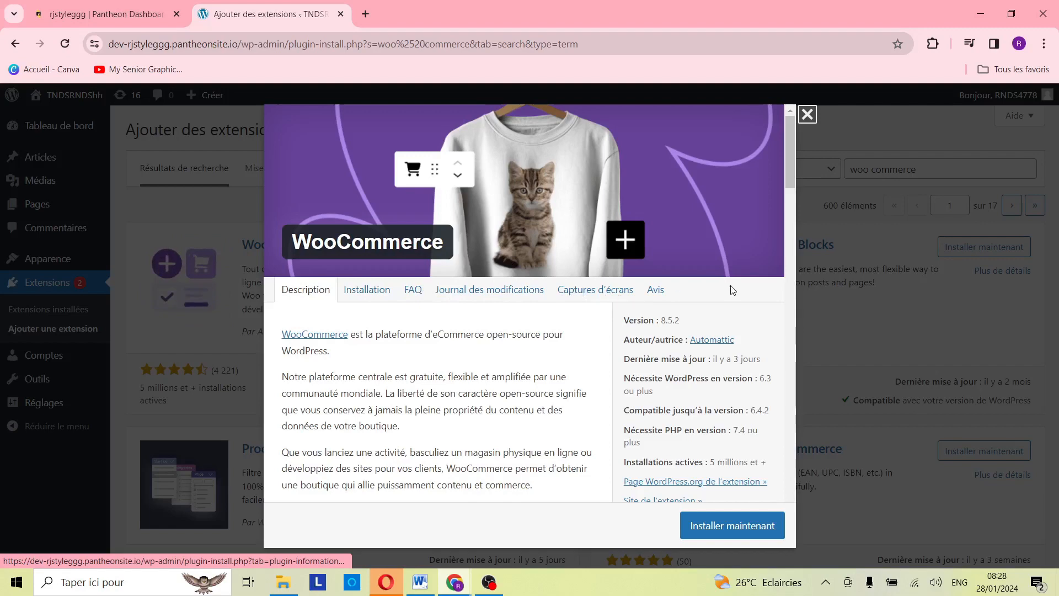
scroll(720, 387, down, 3)
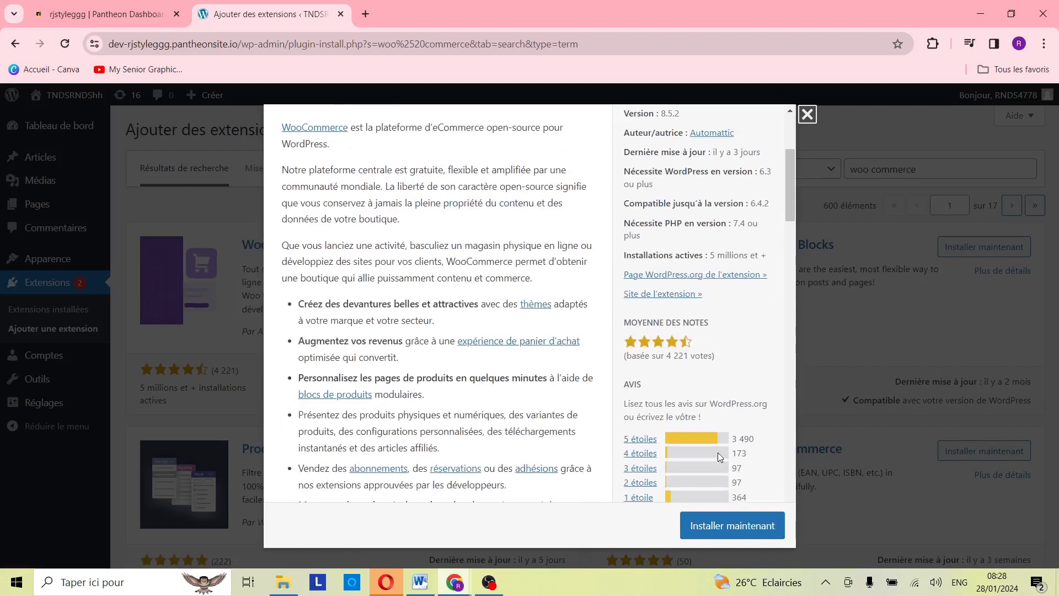
click(717, 518)
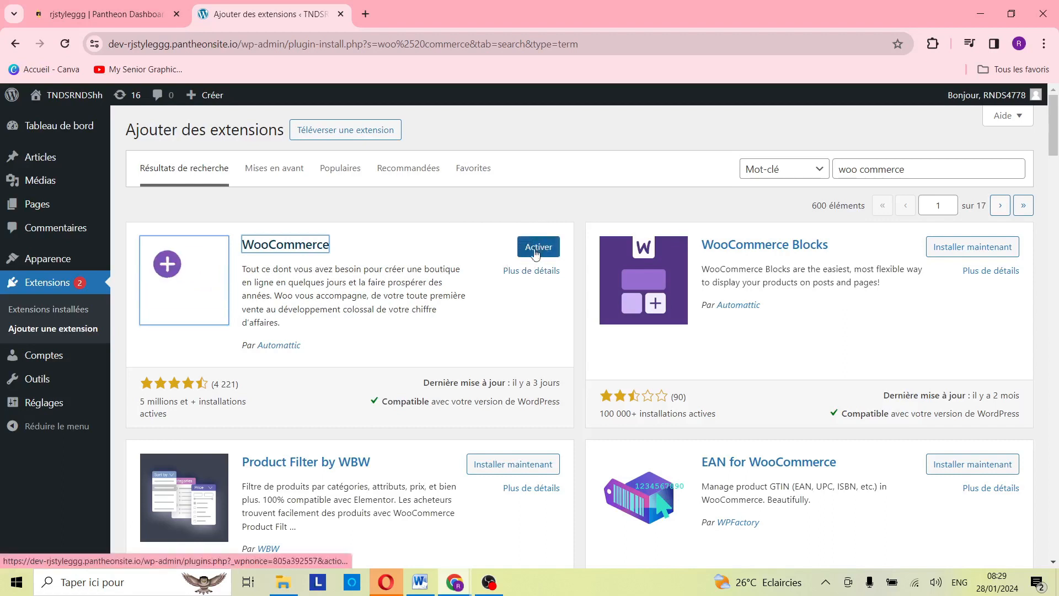
click(538, 249)
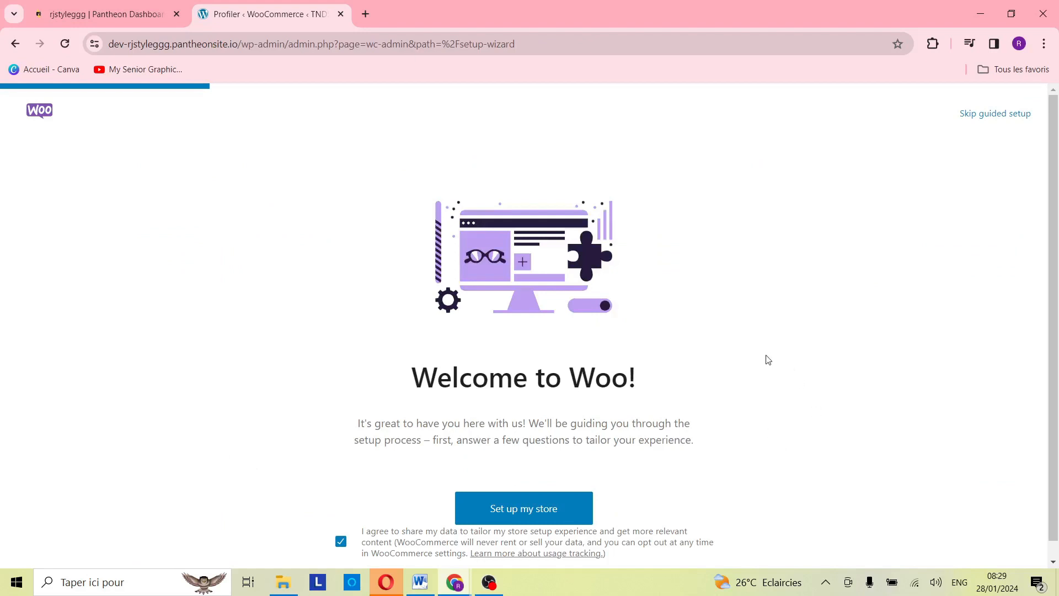
Step: Start the guided WooCommerce store setup and skip the question about which description fits the business
scroll(766, 360, down, 1)
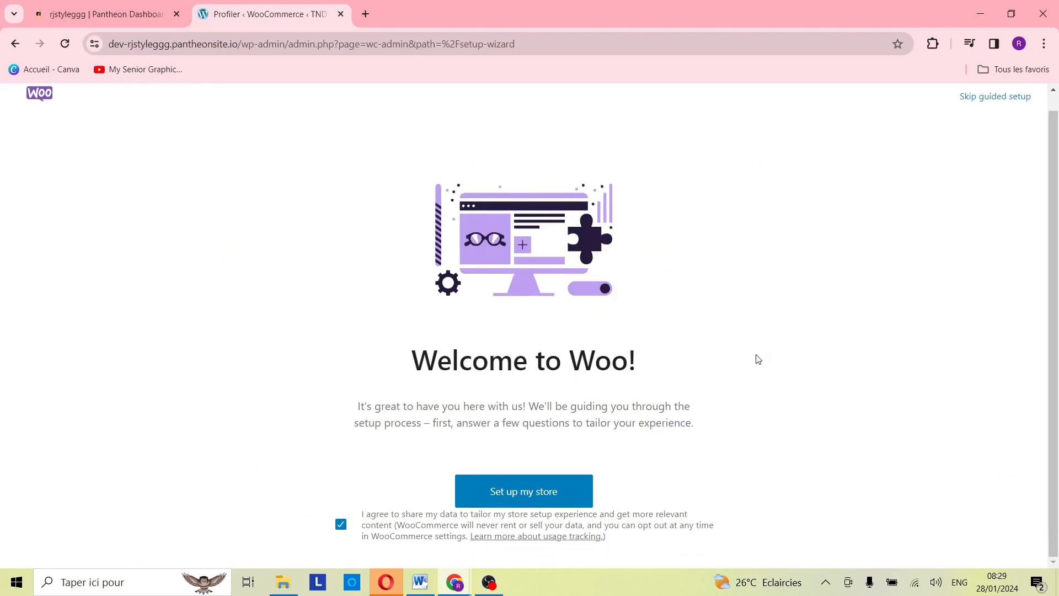
click(541, 504)
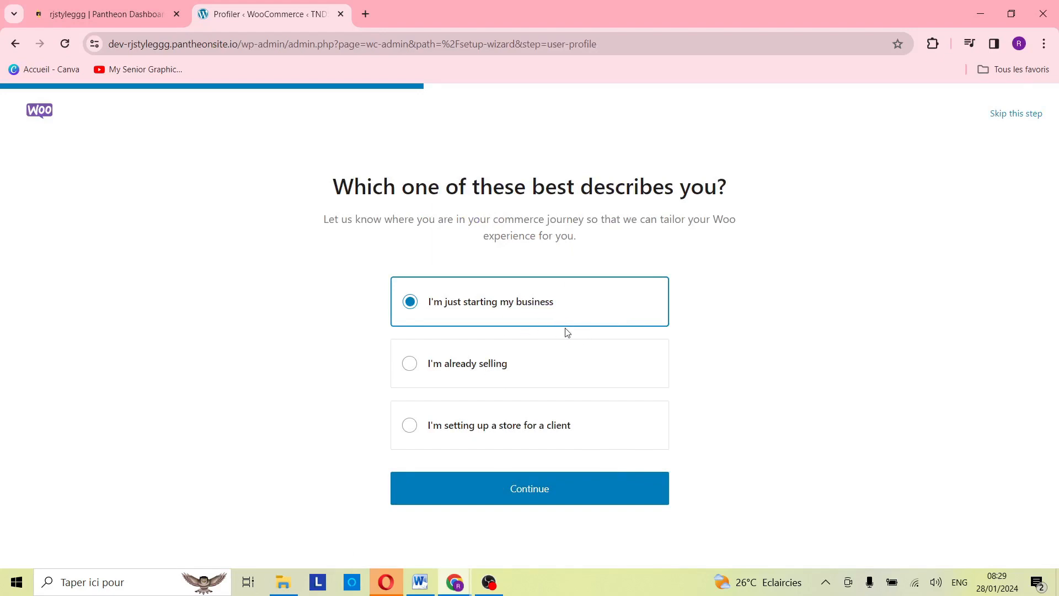
click(1014, 118)
Step: Set the store's industry to Clothing and accessories and its location to France, and continue the setup
scroll(581, 375, down, 1)
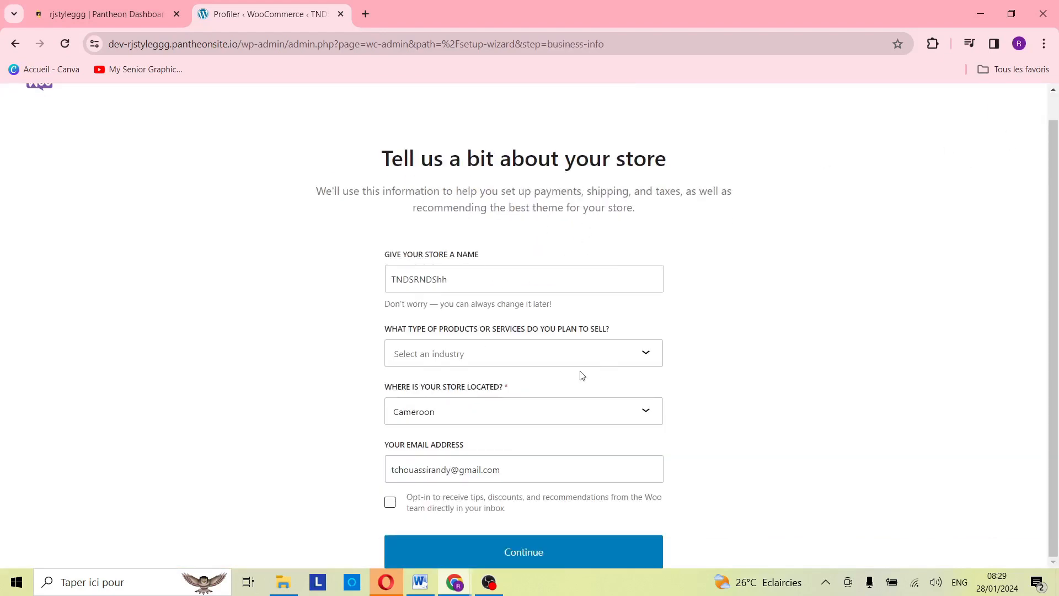
click(544, 362)
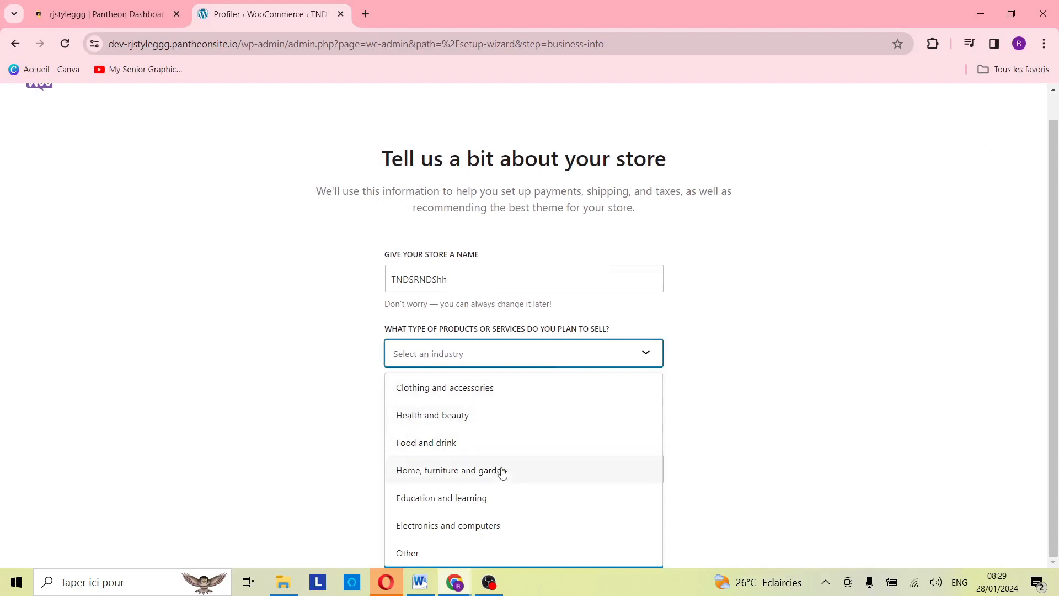
click(499, 395)
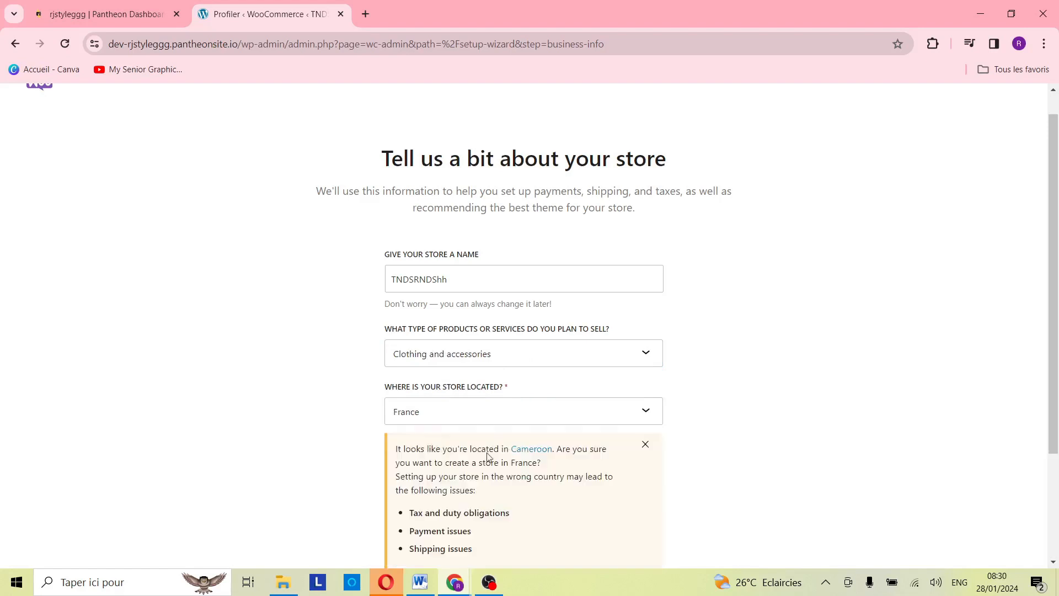
scroll(500, 447, down, 3)
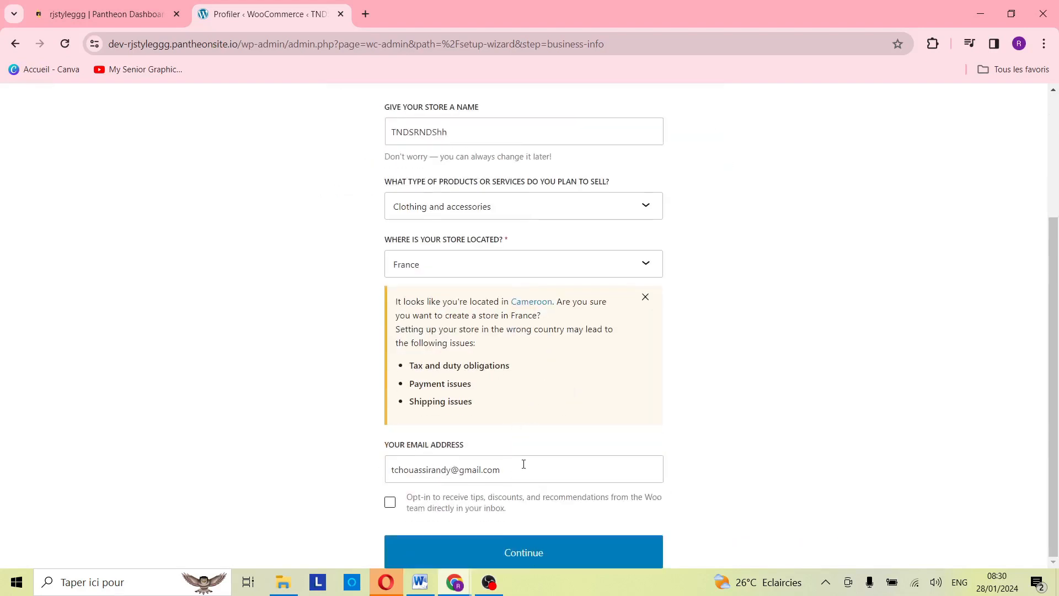
click(540, 554)
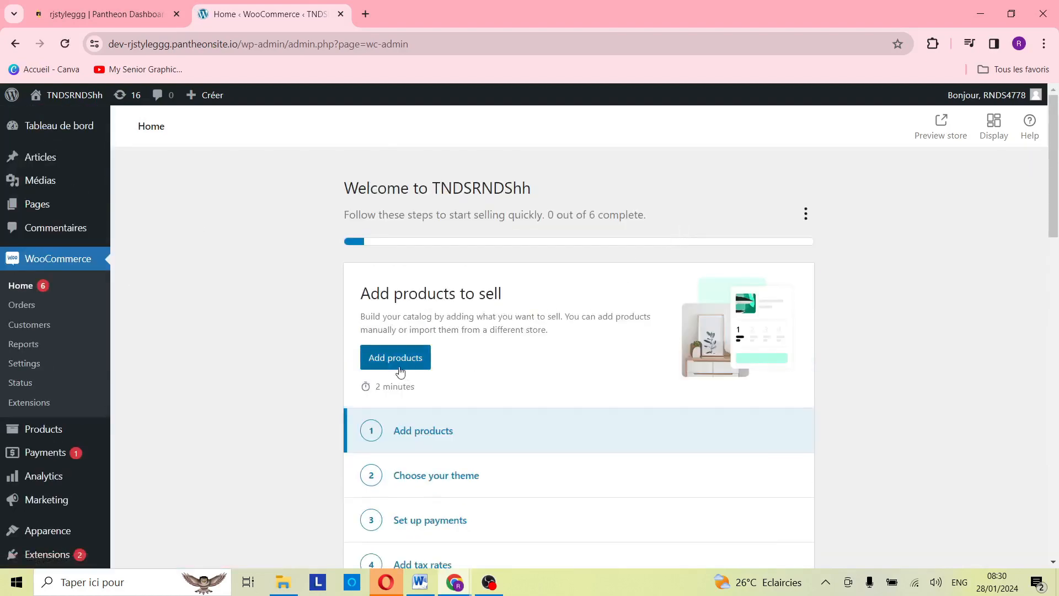
Step: Open the payment setup task from the store setup checklist and look through the payment providers and offline payment methods
scroll(507, 440, down, 1)
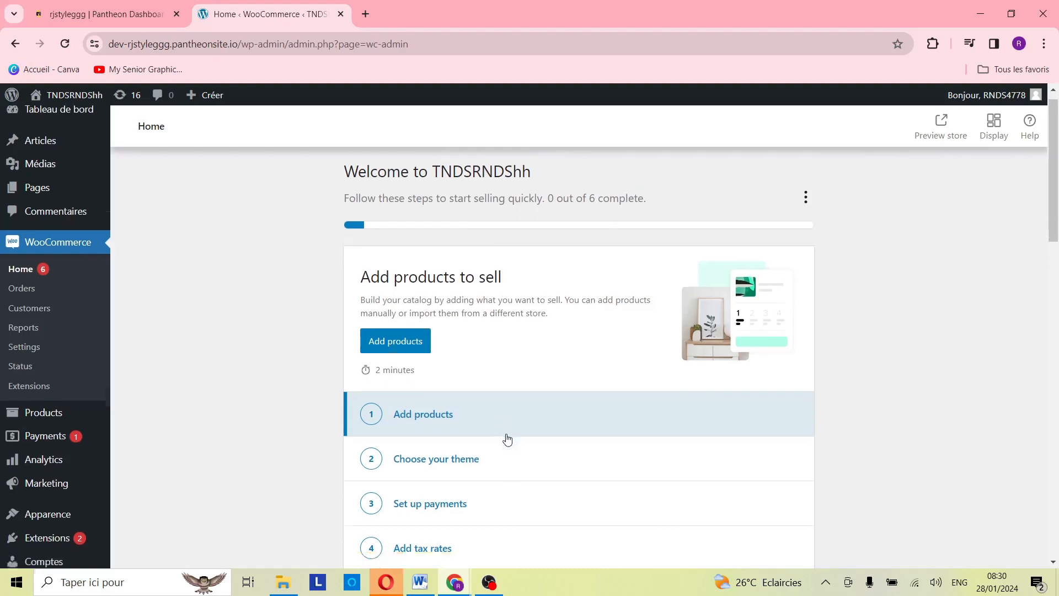
scroll(507, 439, down, 1)
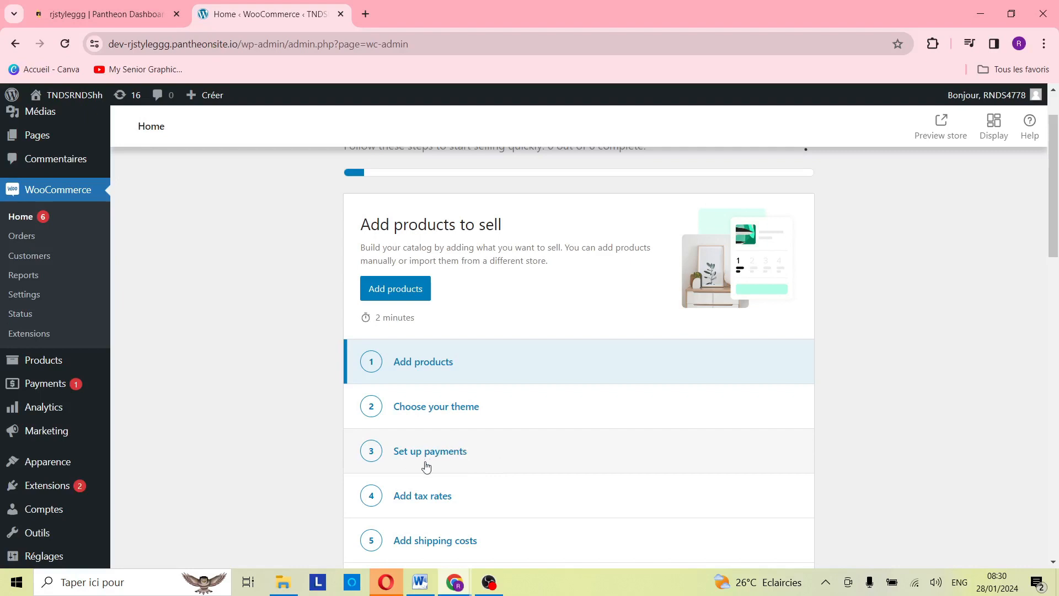
scroll(447, 461, down, 2)
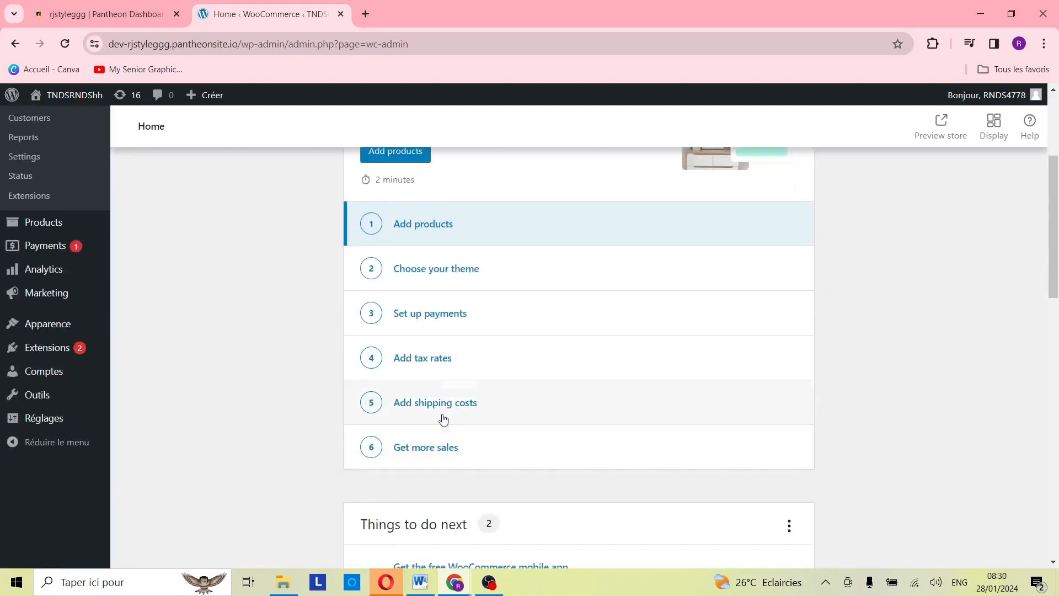
click(462, 313)
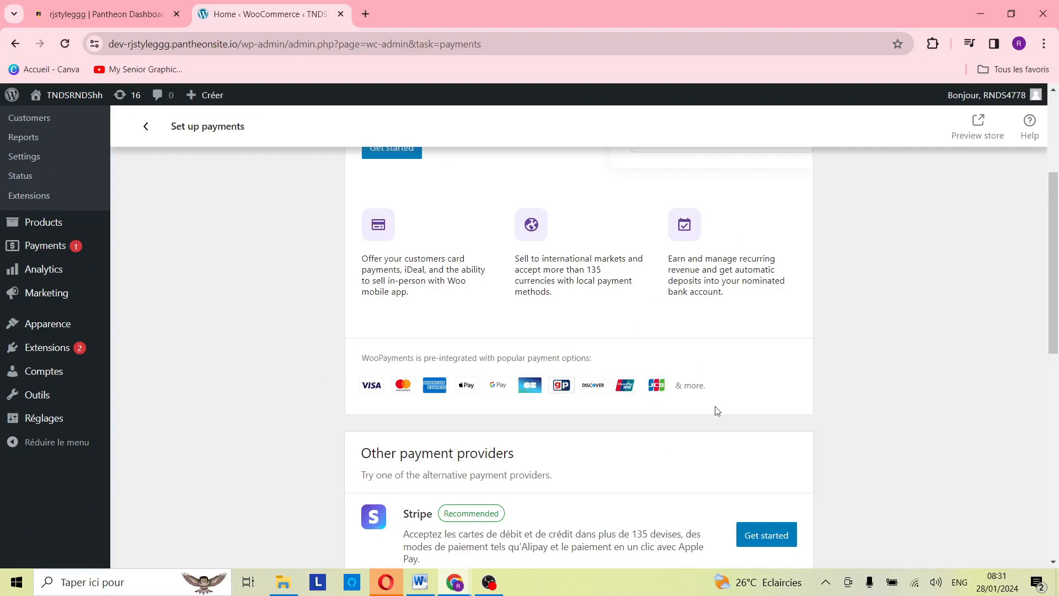
scroll(717, 411, down, 5)
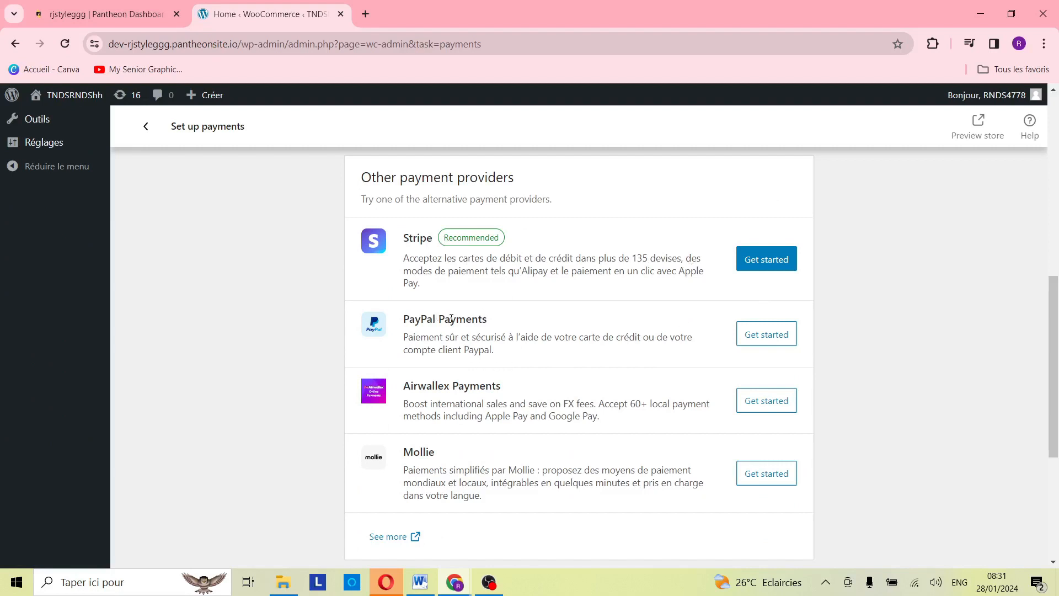
scroll(451, 453, down, 4)
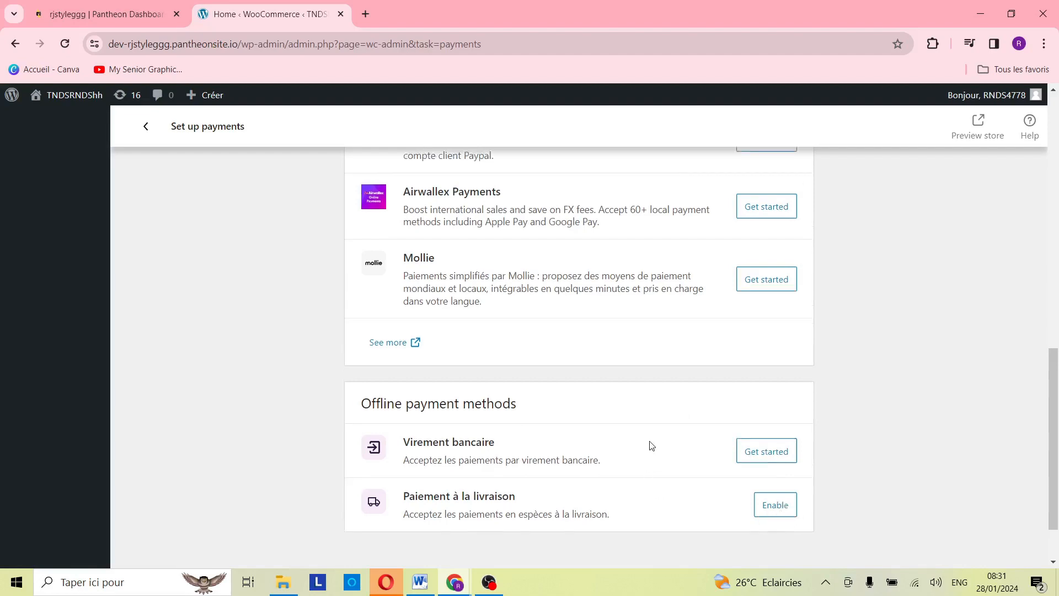
scroll(650, 444, up, 4)
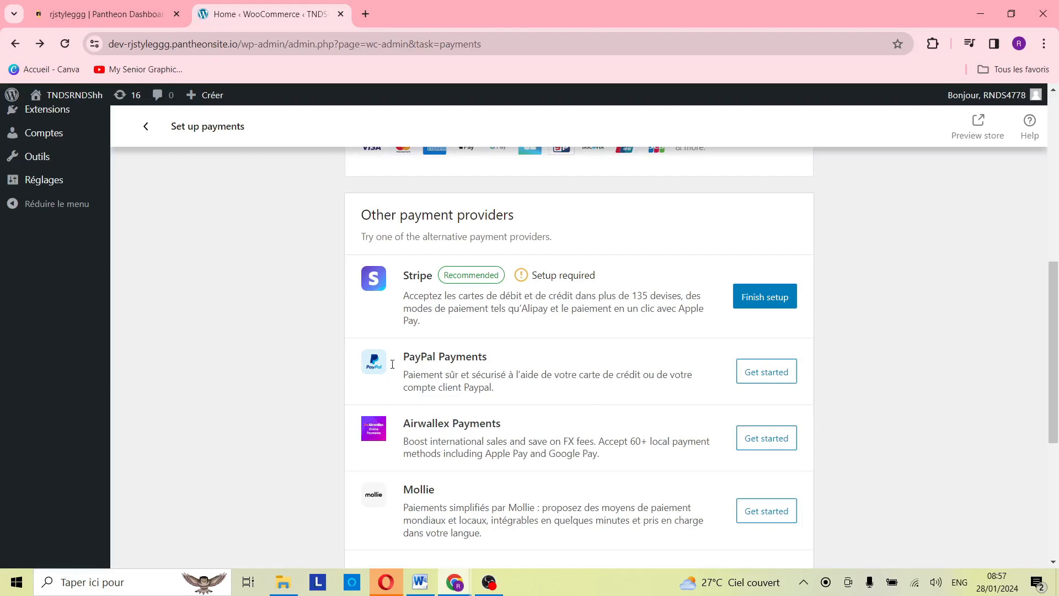
Step: Install PayPal Payments from the alternative payment providers and open its account setup page to examine the activation options
click(782, 383)
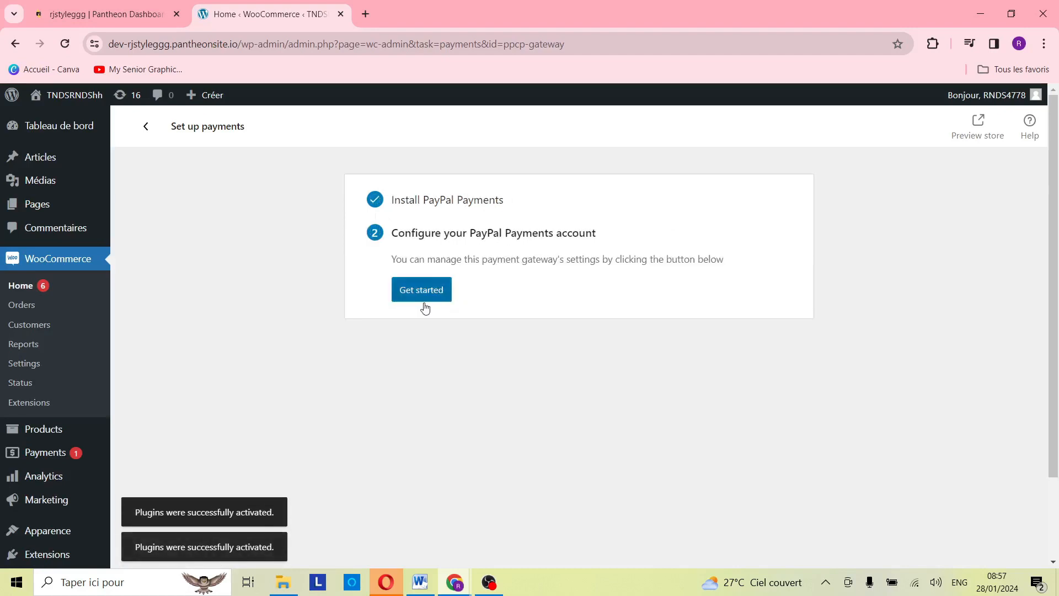
click(431, 292)
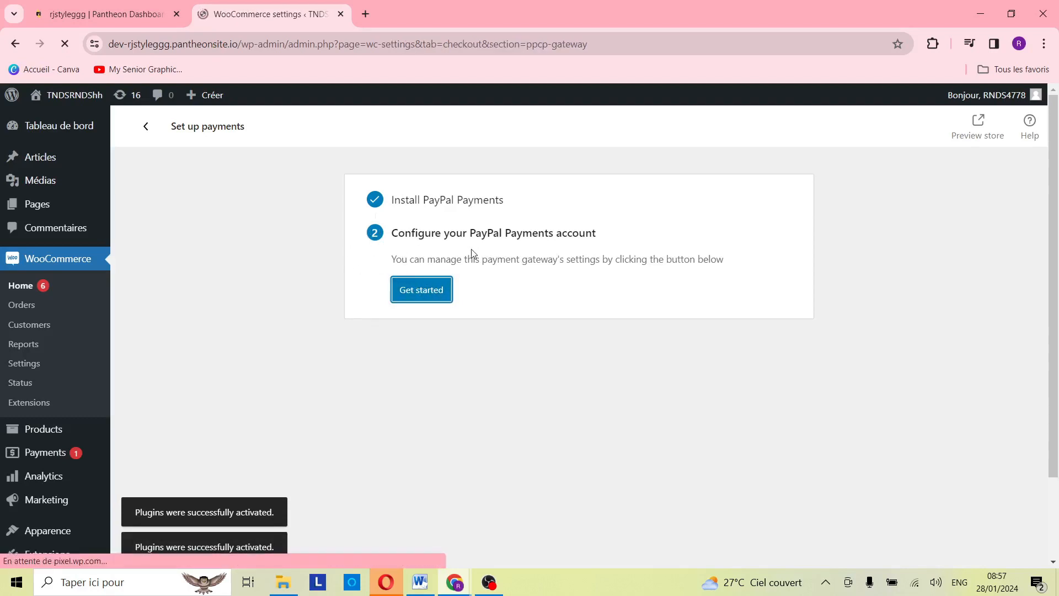
scroll(434, 266, down, 5)
scroll(434, 260, down, 1)
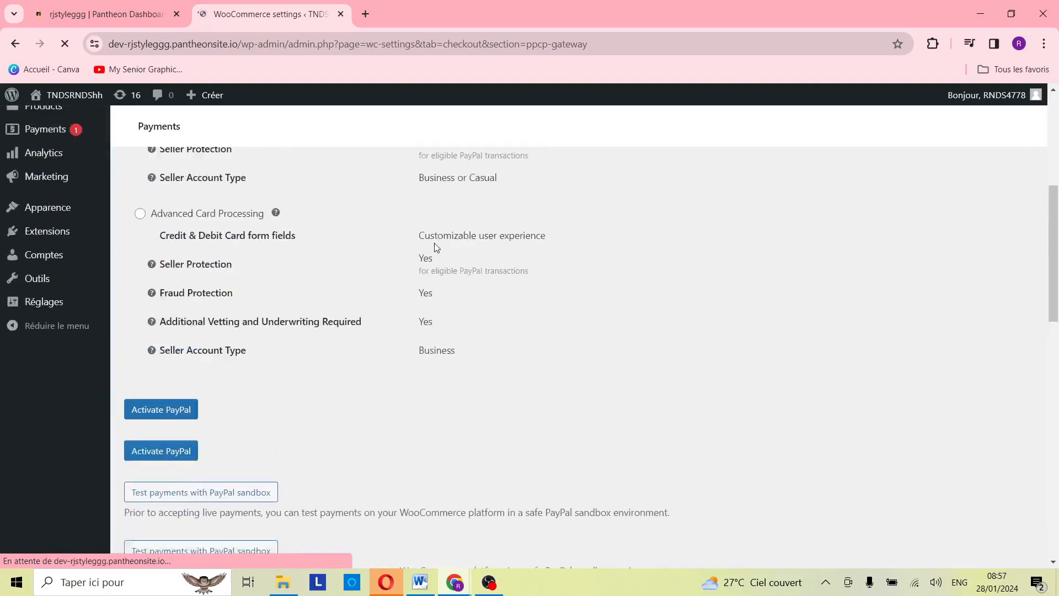
scroll(434, 243, up, 4)
scroll(432, 245, up, 1)
scroll(431, 250, down, 2)
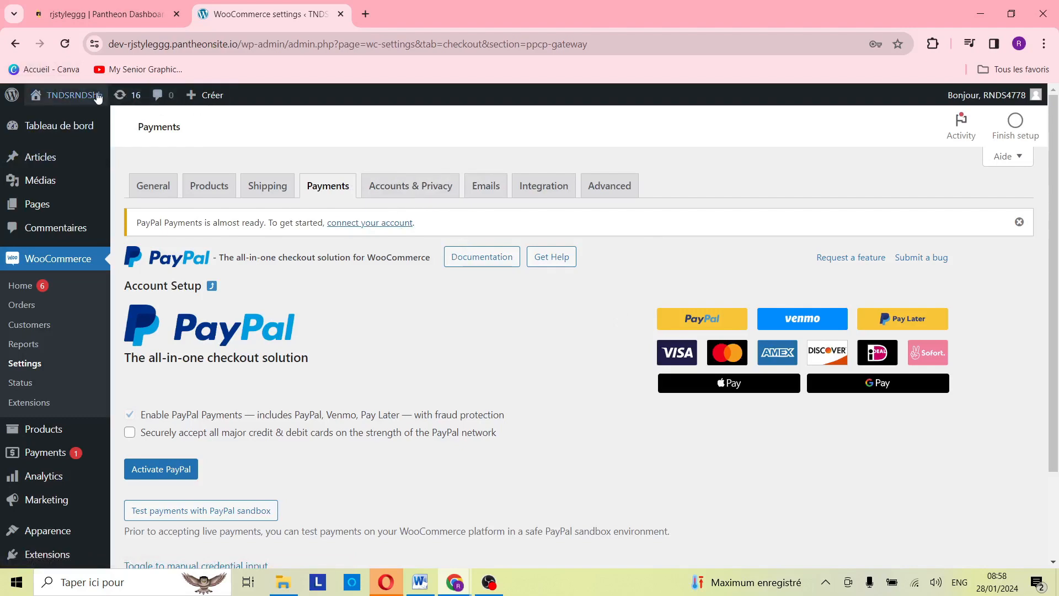
Step: Return to the payment methods list and open the bank details form for the offline bank transfer (Virement bancaire) method
key(alt+Left)
scroll(870, 277, up, 6)
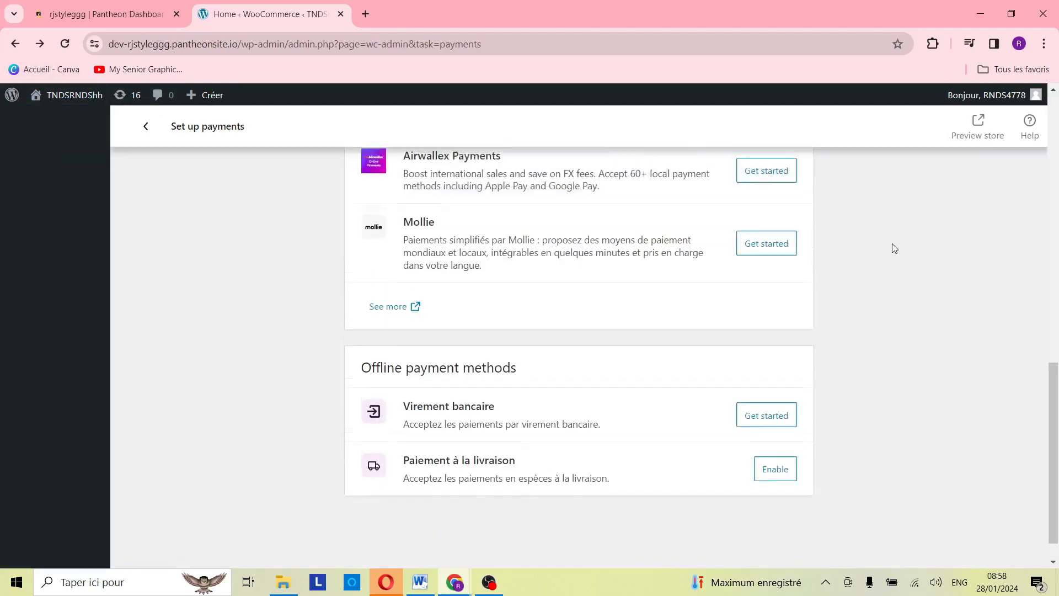
scroll(882, 260, down, 7)
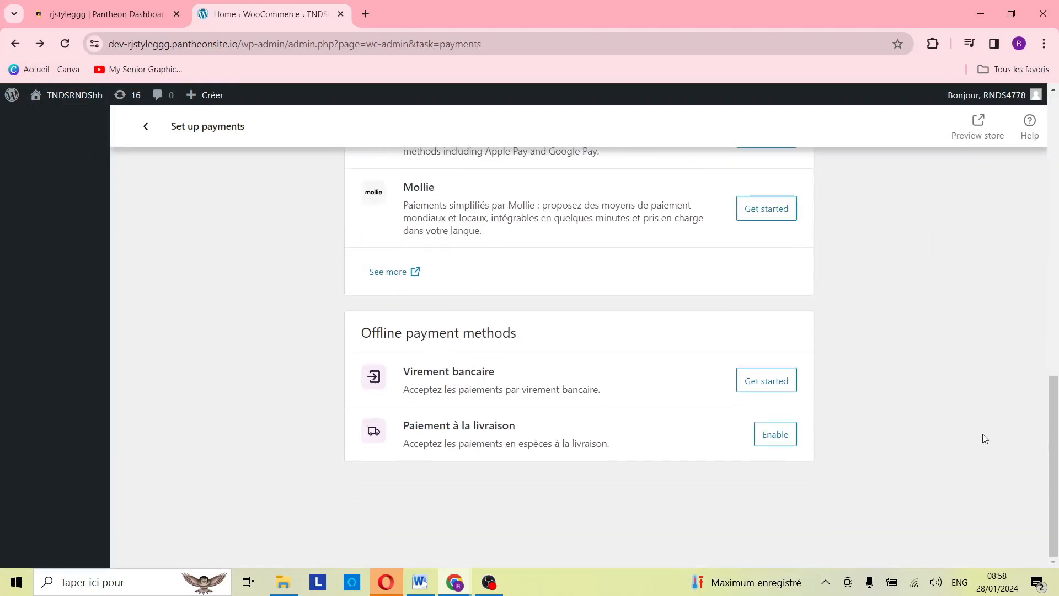
click(786, 387)
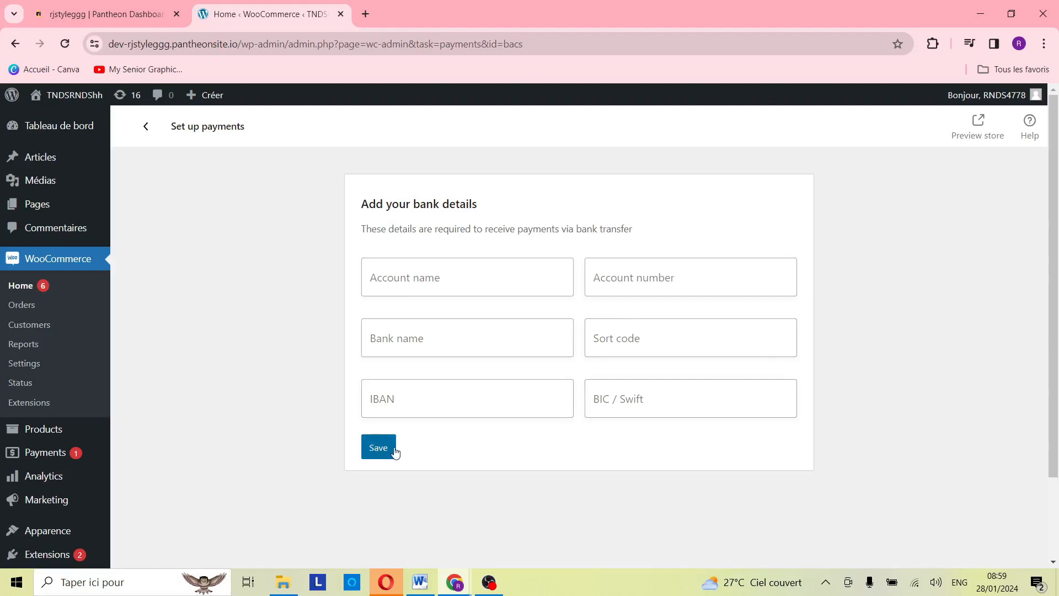
Step: Leave the bank details form unfilled and review the full list of payment options again, including WooPayments
click(10, 44)
scroll(679, 289, down, 6)
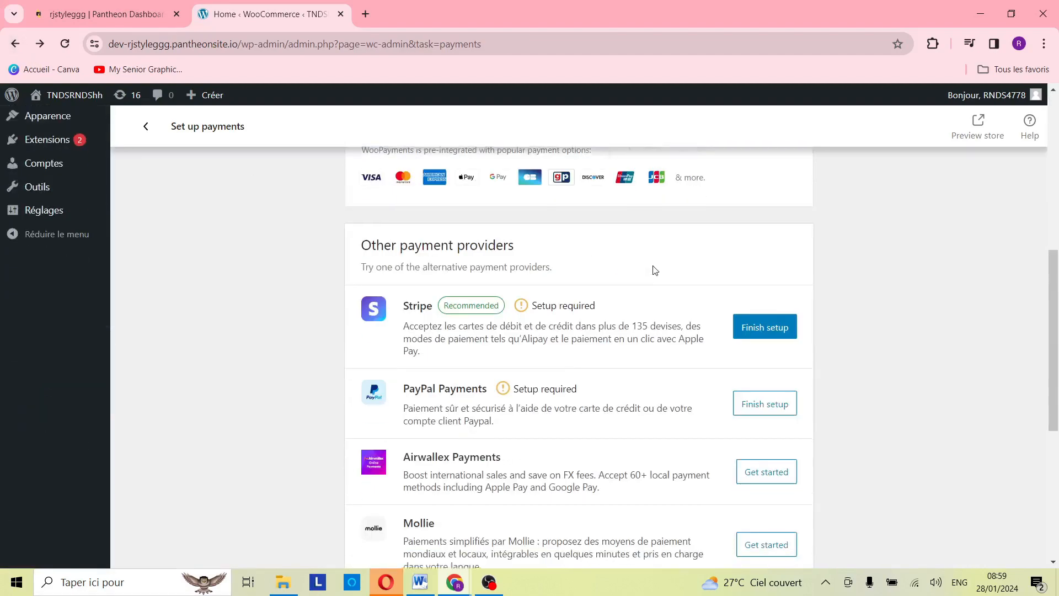
scroll(644, 289, down, 6)
scroll(638, 295, up, 5)
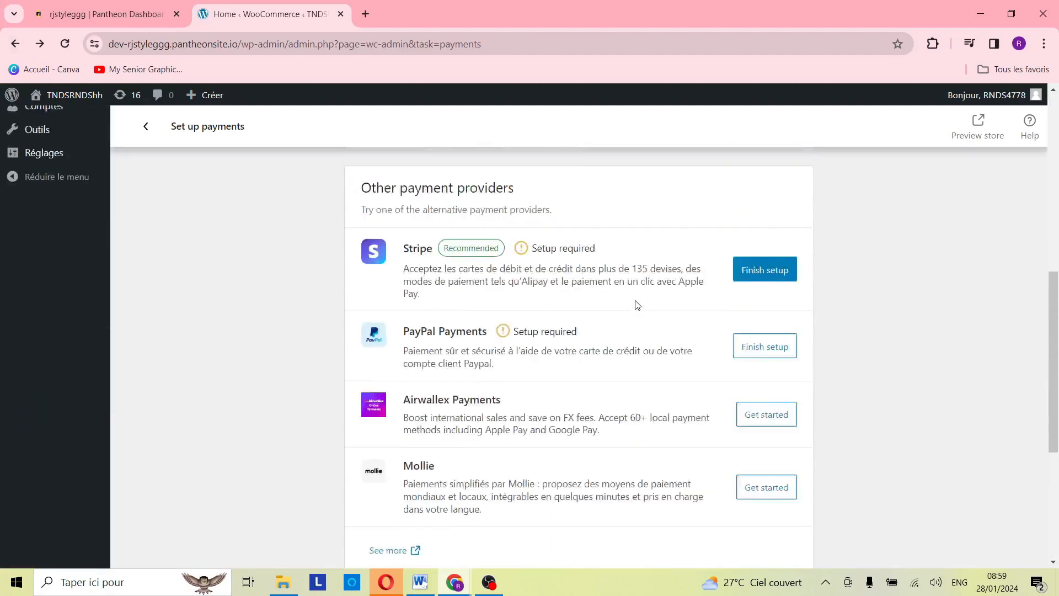
scroll(638, 304, up, 7)
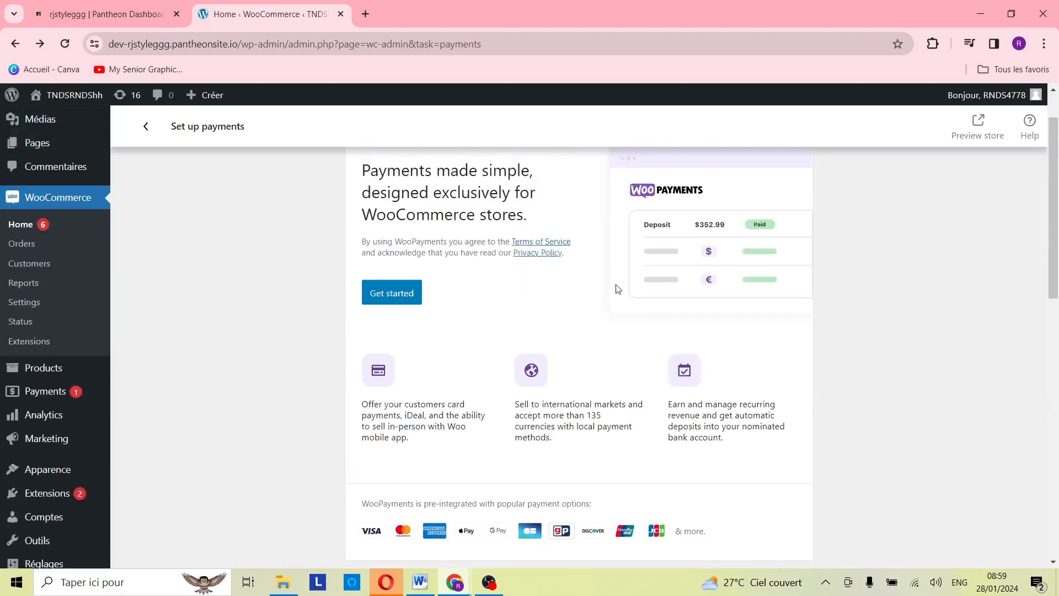